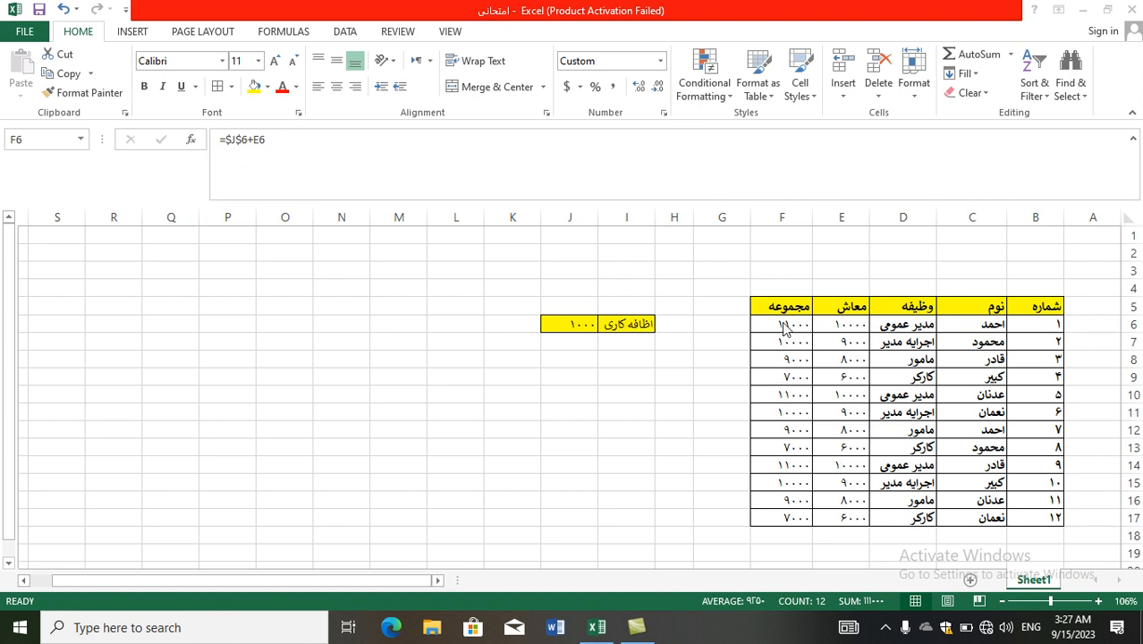
# Clear the existing totals from cells F6 to F17.
pyautogui.press('Delete')
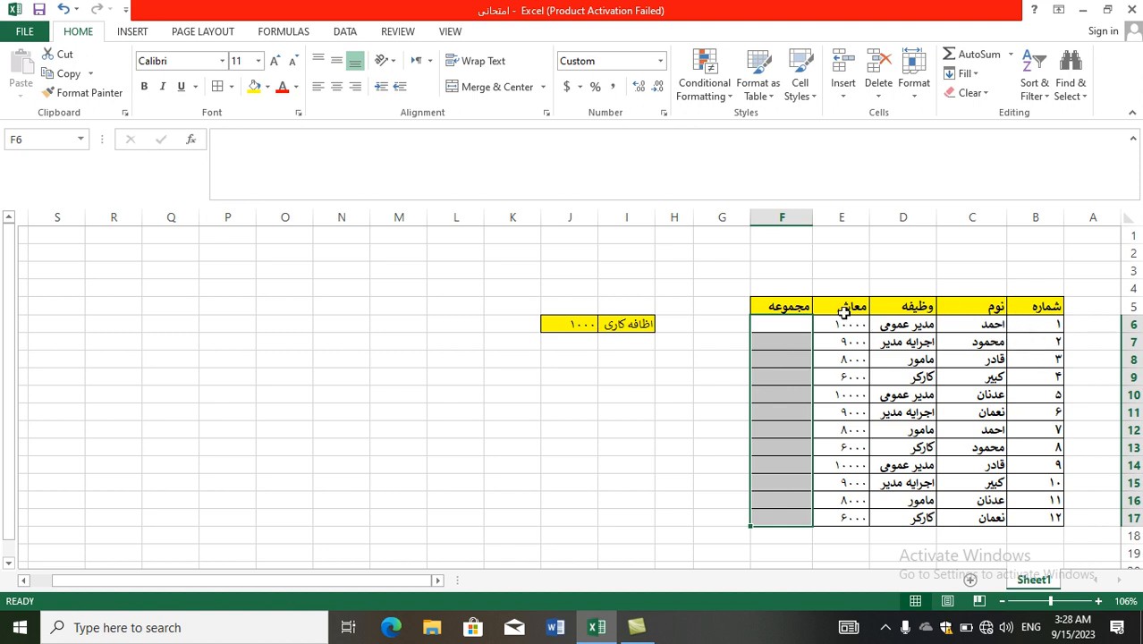
pyautogui.click(790, 324)
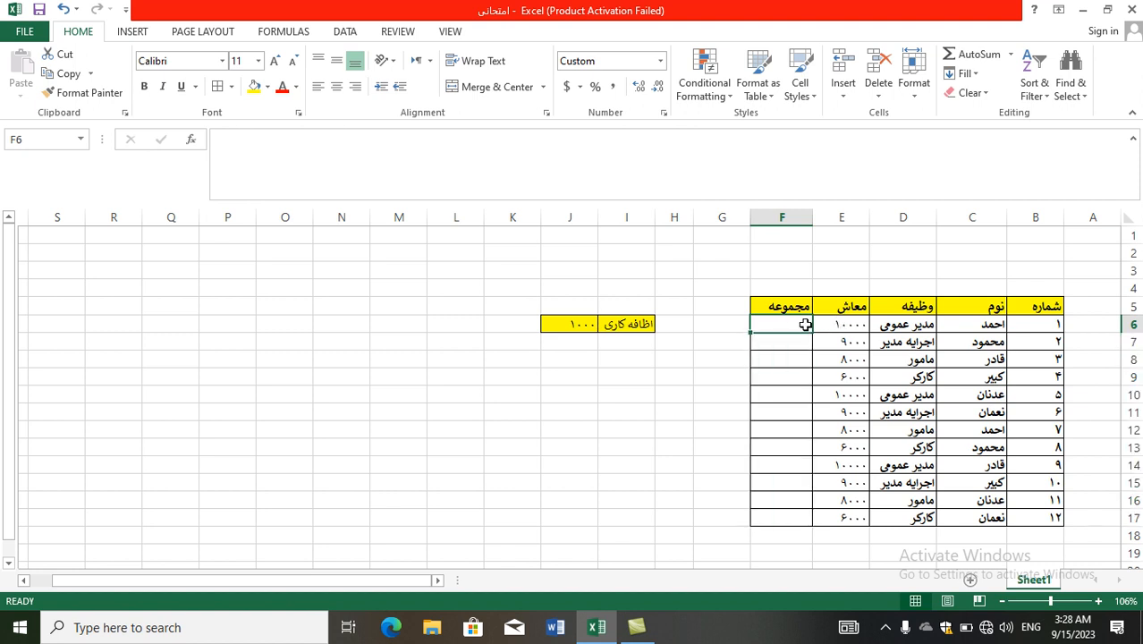
pyautogui.click(598, 328)
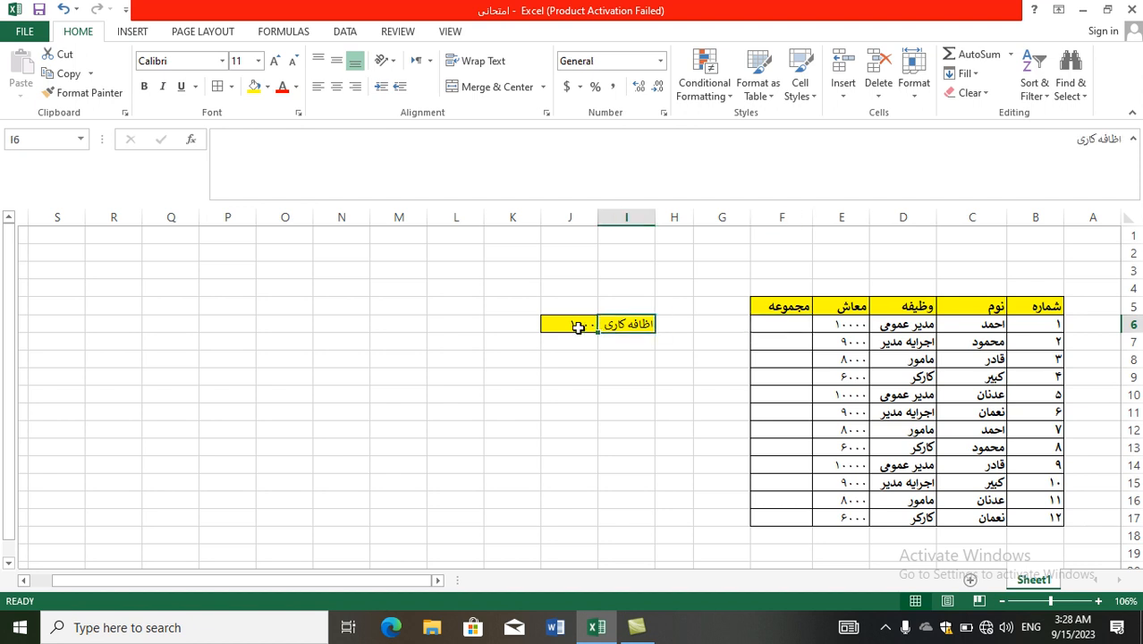
pyautogui.click(579, 330)
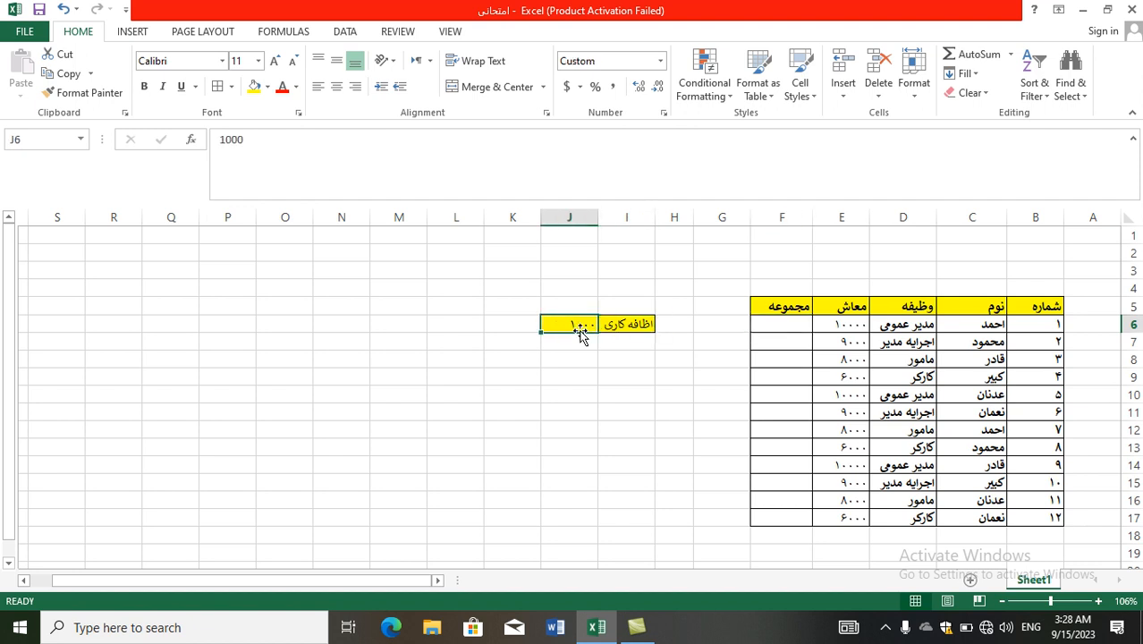
pyautogui.hotkey('alt', 'Tab')
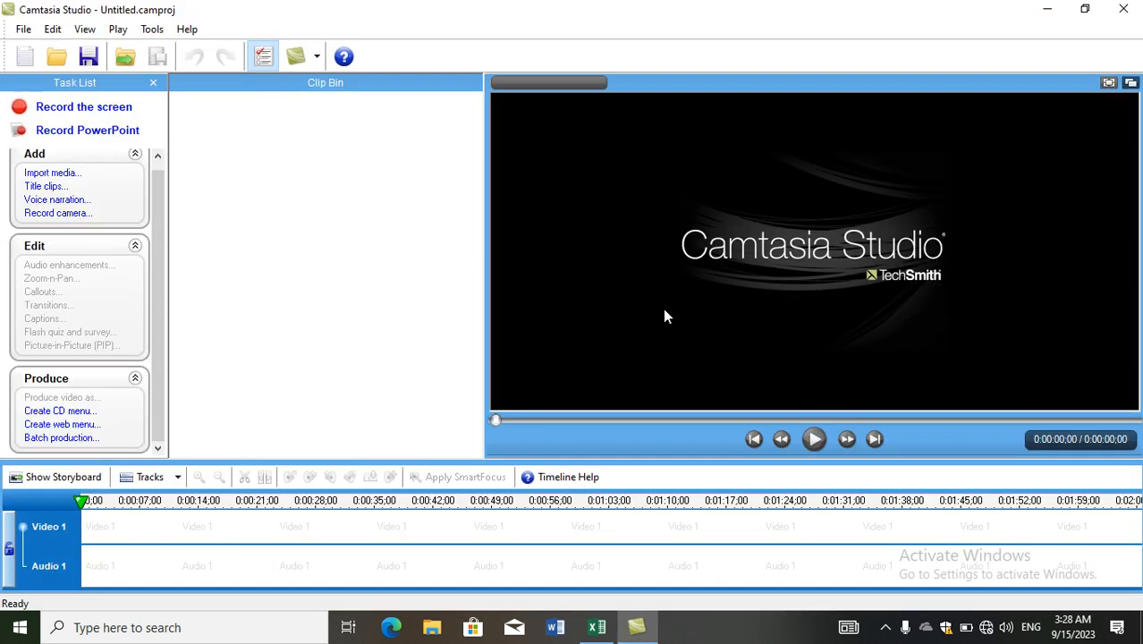
pyautogui.click(1132, 10)
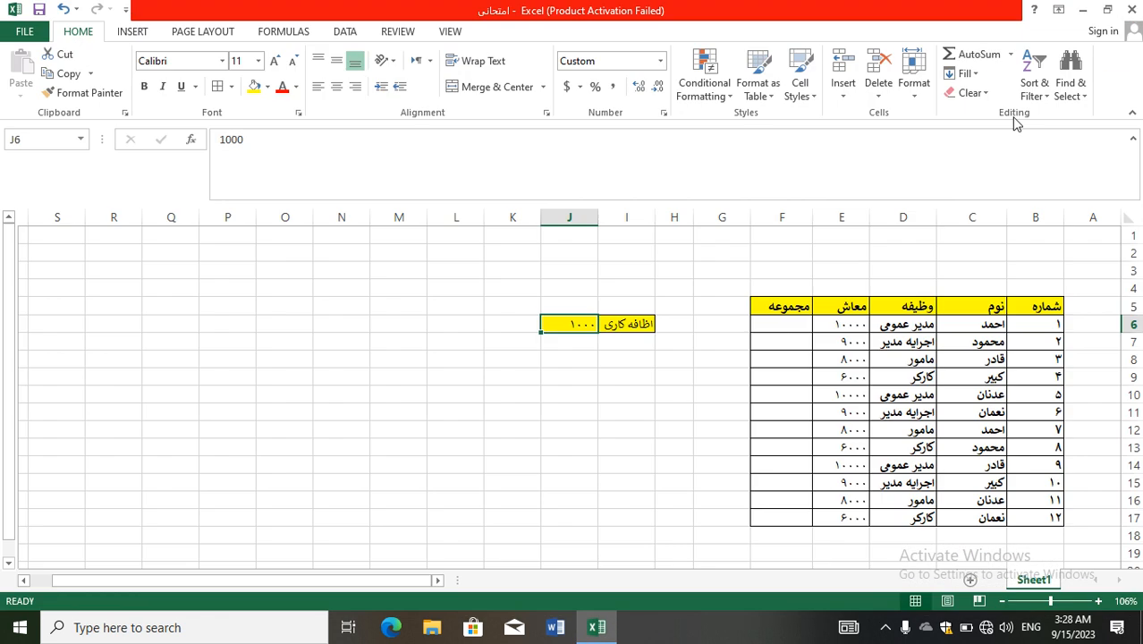
# Enter a formula in F6 adding the overtime amount in J6 to the salary in E6.
pyautogui.click(784, 327)
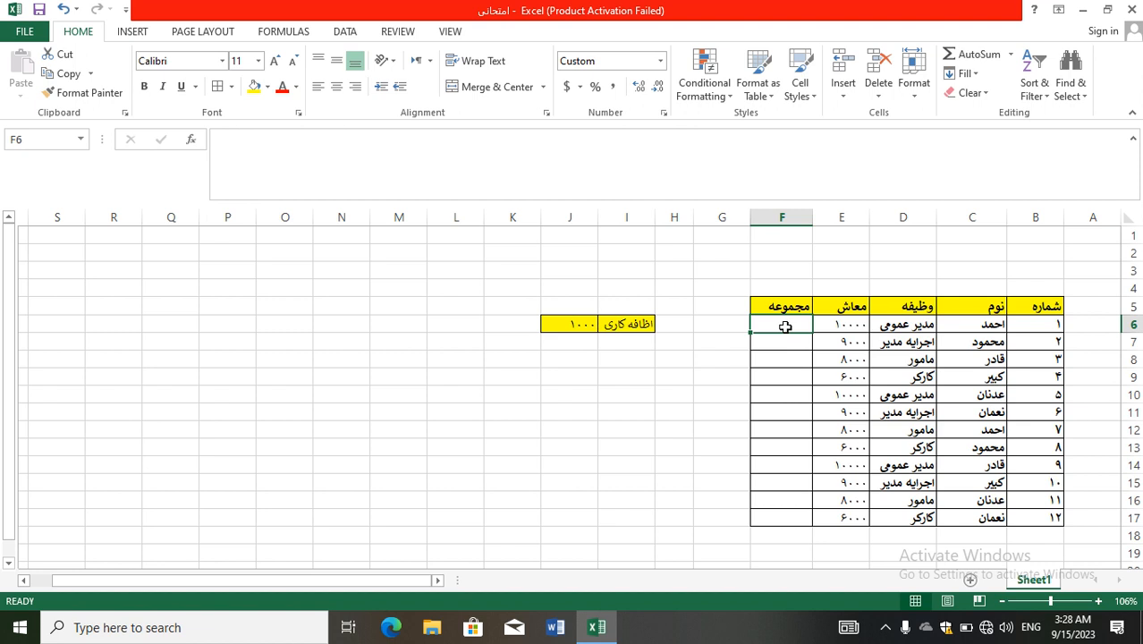
pyautogui.write('=')
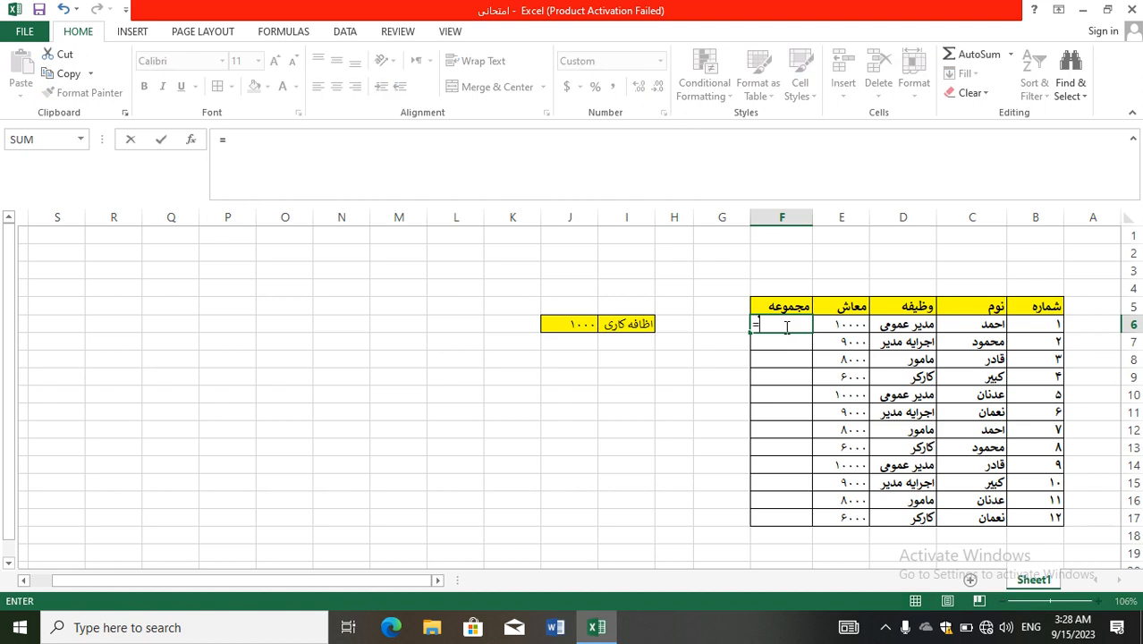
pyautogui.click(580, 327)
pyautogui.write('+')
pyautogui.click(844, 323)
pyautogui.press('Return')
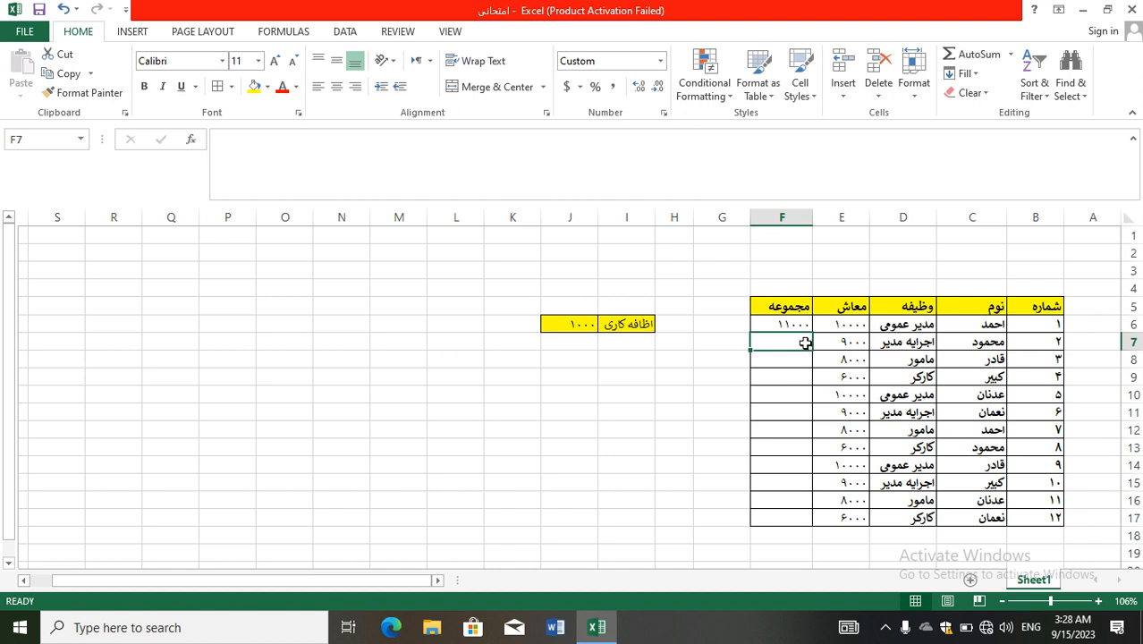
# Fill the F6 formula down through F17.
pyautogui.click(772, 324)
pyautogui.moveTo(752, 330); pyautogui.dragTo(769, 334)
pyautogui.click(769, 338)
pyautogui.click(766, 323)
pyautogui.moveTo(751, 334); pyautogui.dragTo(767, 519)
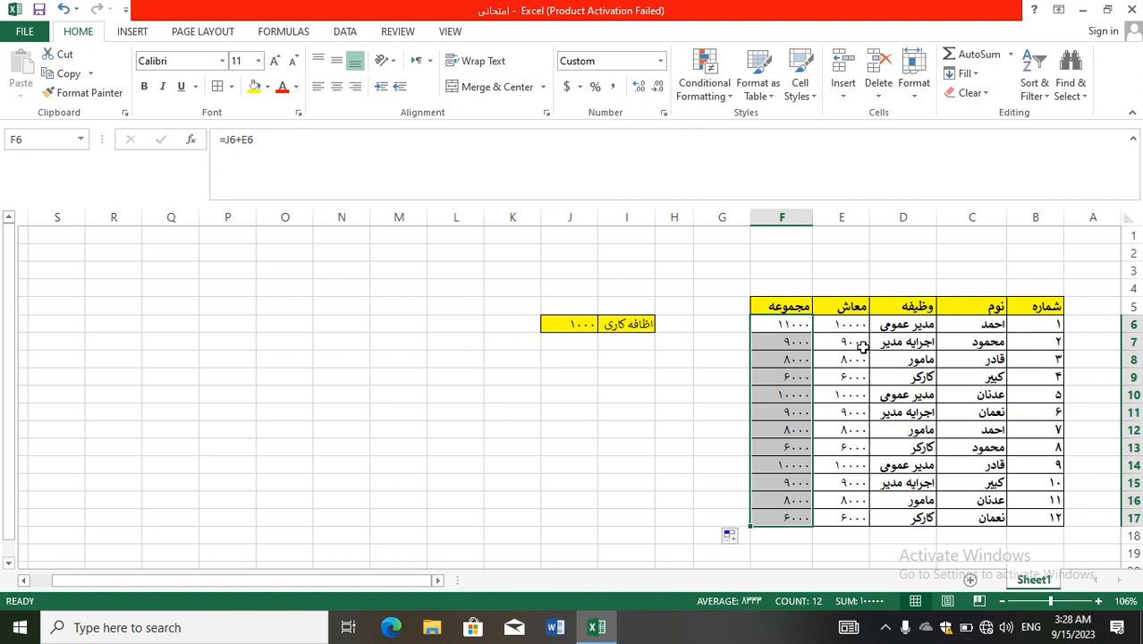
# Clear the filled formulas from F7 to F17.
pyautogui.click(793, 359)
pyautogui.moveTo(780, 342); pyautogui.dragTo(786, 511)
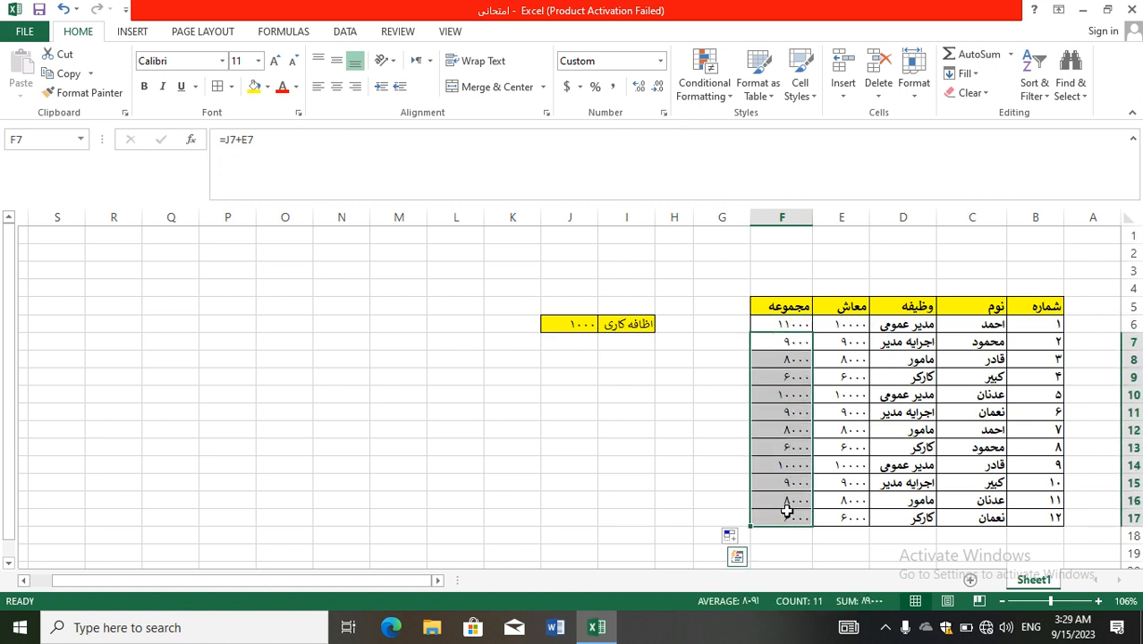
pyautogui.press('Delete')
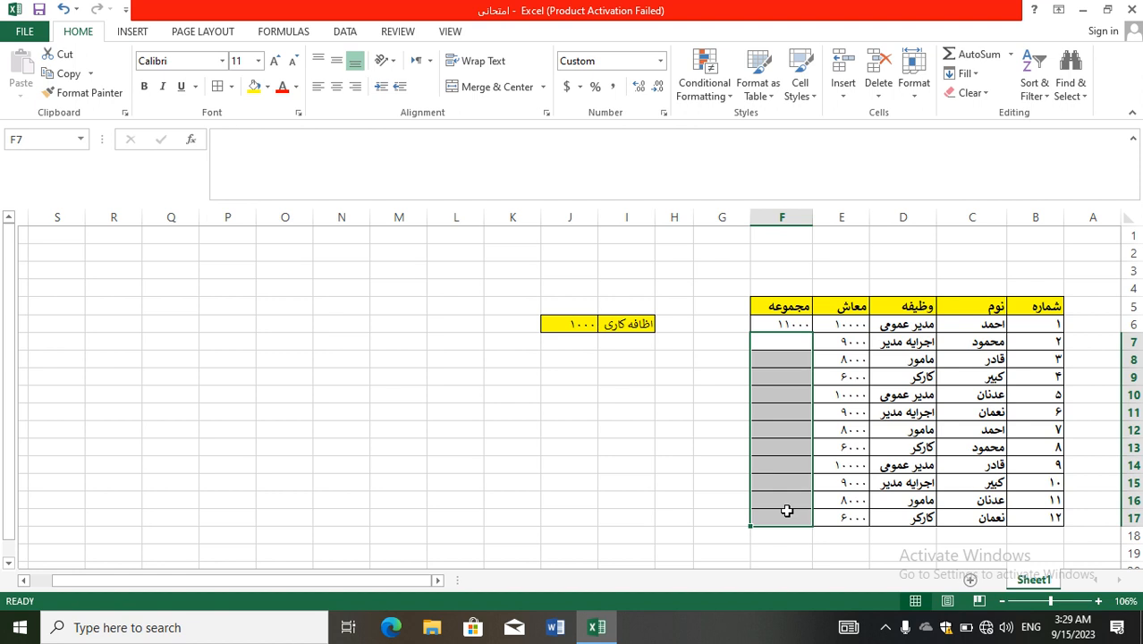
# Enter a formula in F7 adding the overtime amount in J6 to the salary in E7.
pyautogui.click(777, 344)
pyautogui.write('=')
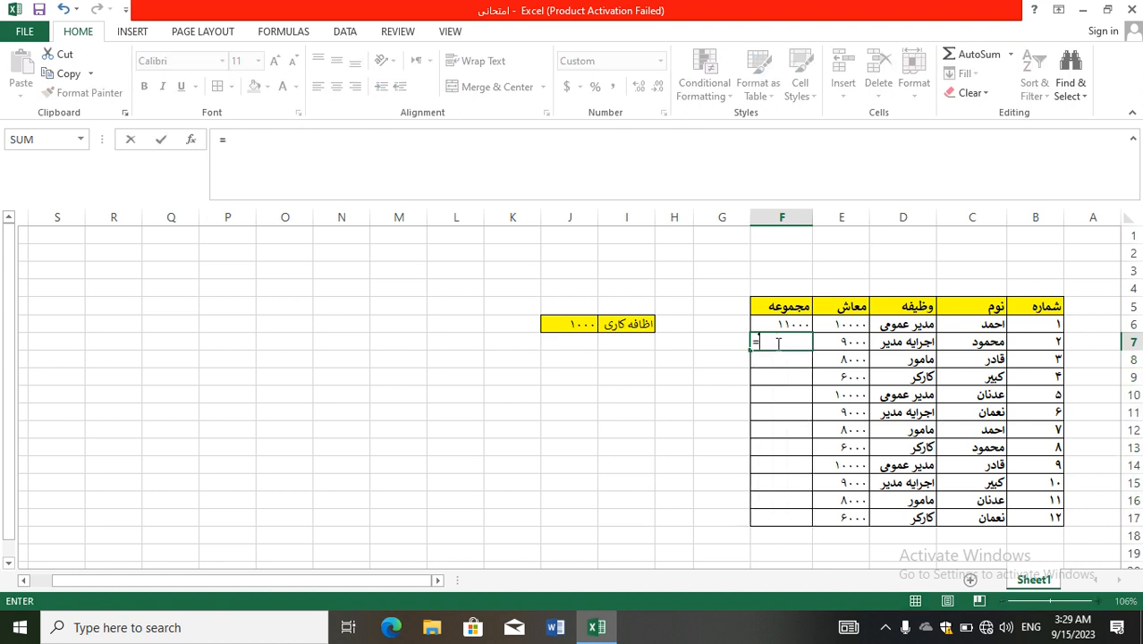
pyautogui.click(582, 327)
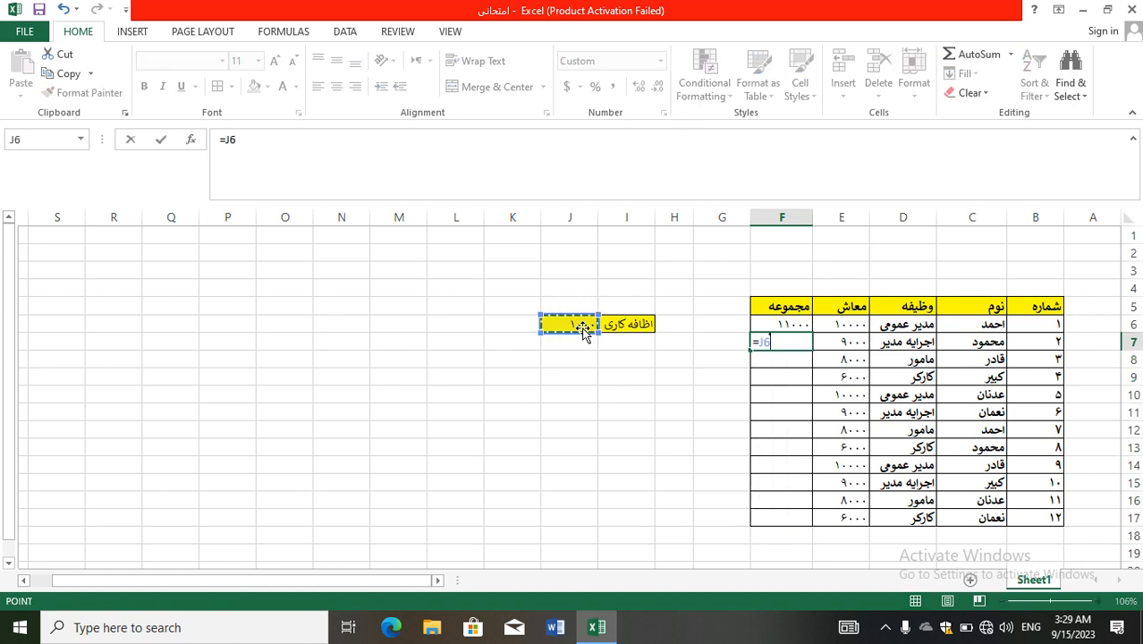
pyautogui.write('+')
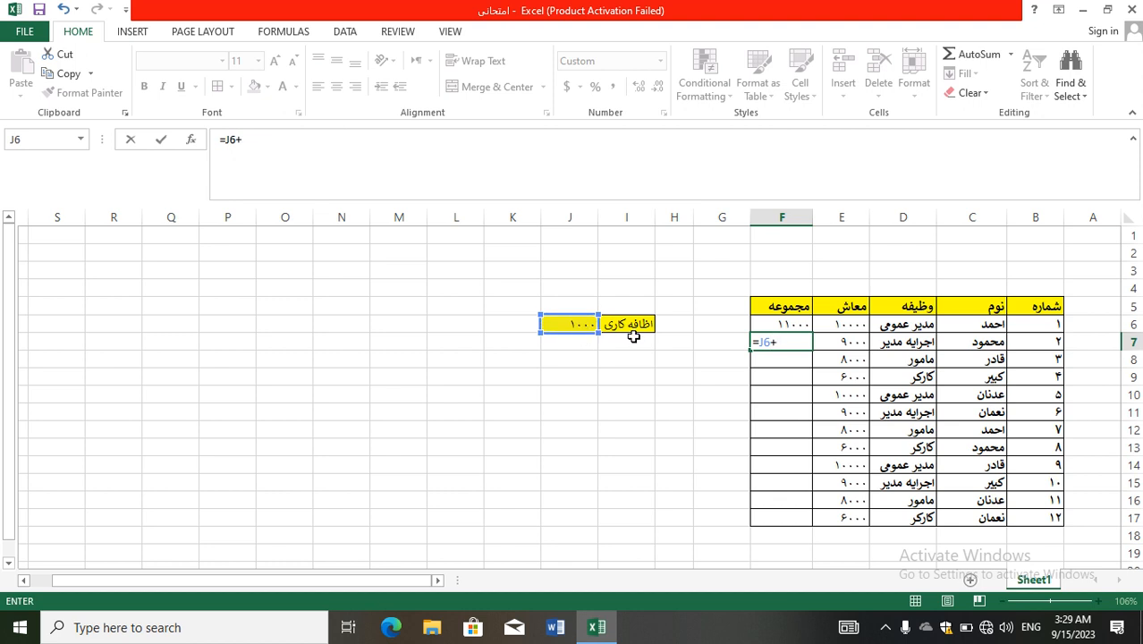
pyautogui.click(853, 342)
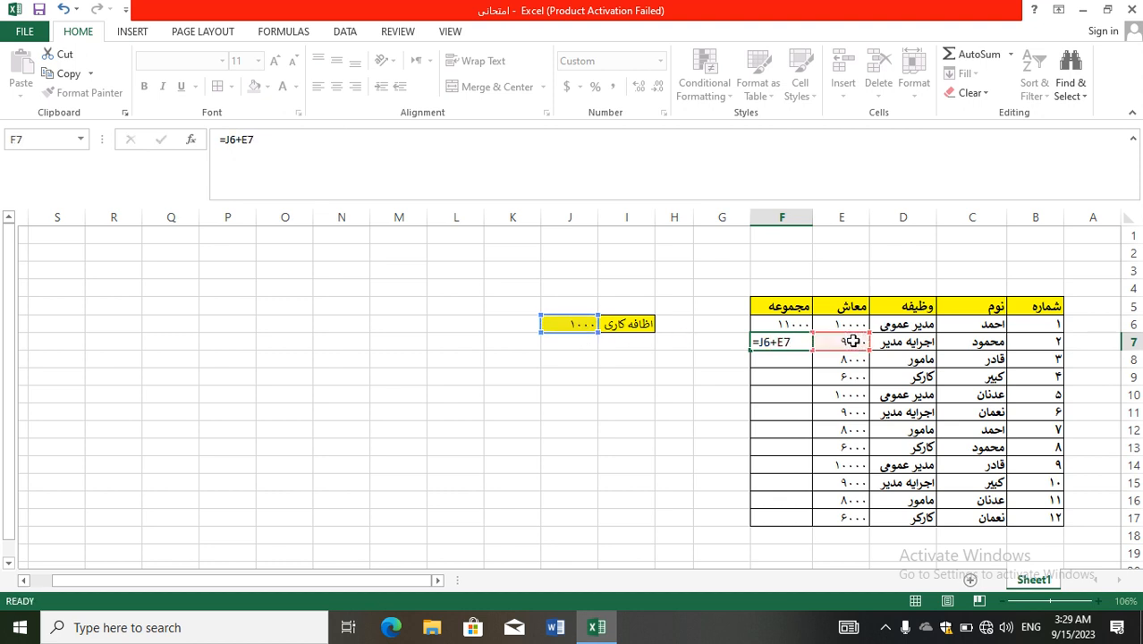
pyautogui.press('Return')
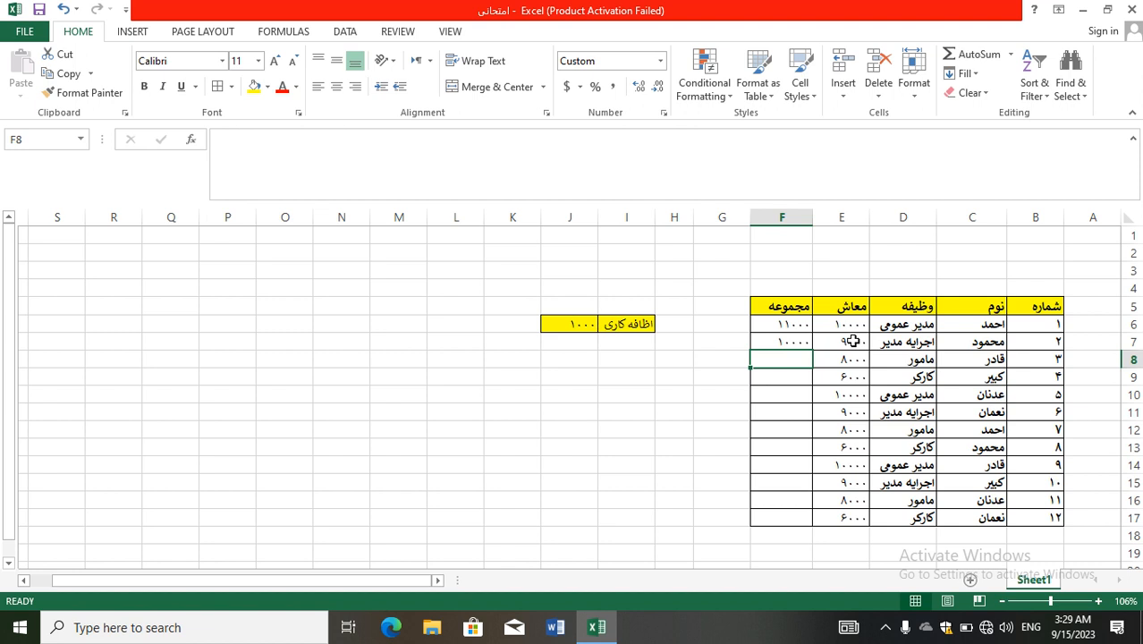
# Fill the F6 formula down over F7 through F17 again.
pyautogui.click(791, 326)
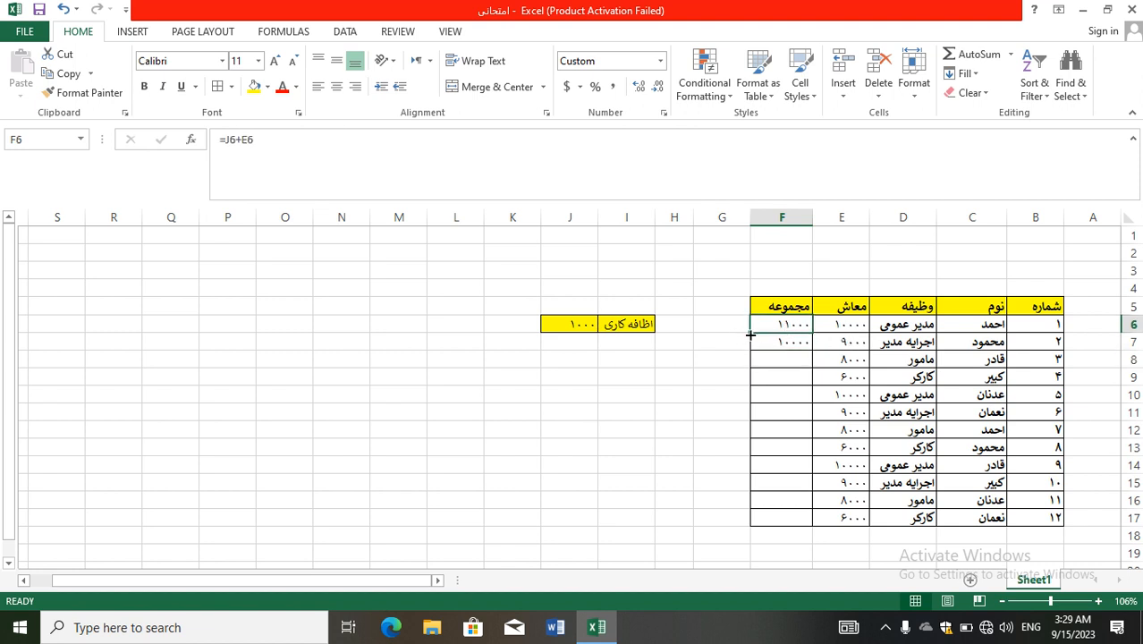
pyautogui.click(744, 329)
pyautogui.click(755, 327)
pyautogui.moveTo(748, 327); pyautogui.dragTo(755, 527)
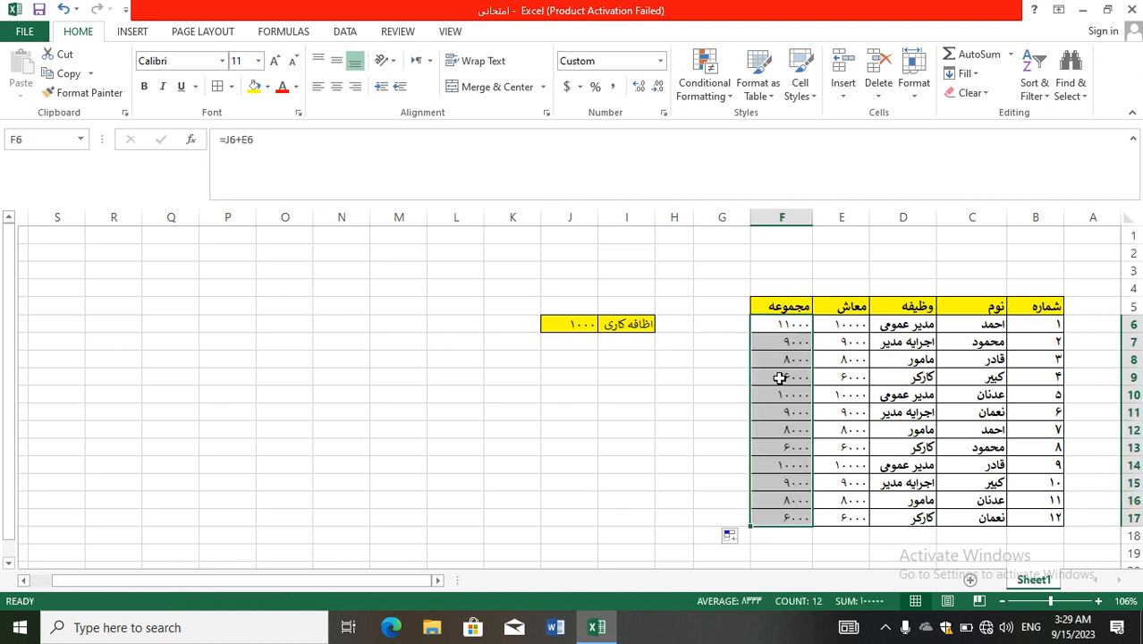
# Open the formulas in F6 and F7 to examine their cell references.
pyautogui.click(769, 323)
pyautogui.doubleClick(769, 323)
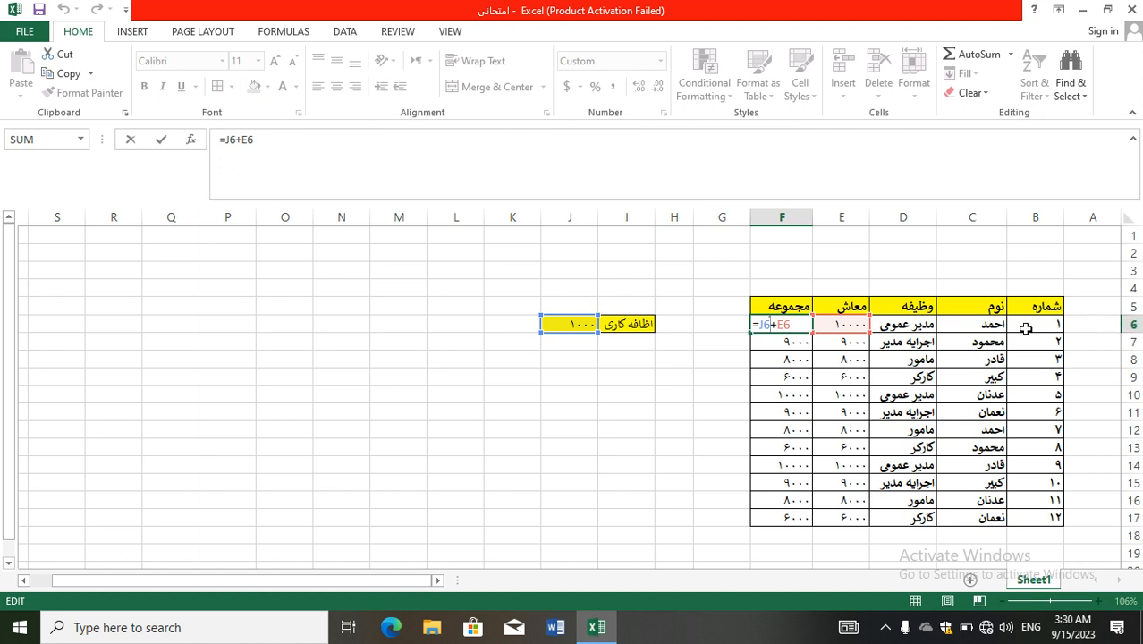
pyautogui.press('Return')
pyautogui.doubleClick(783, 340)
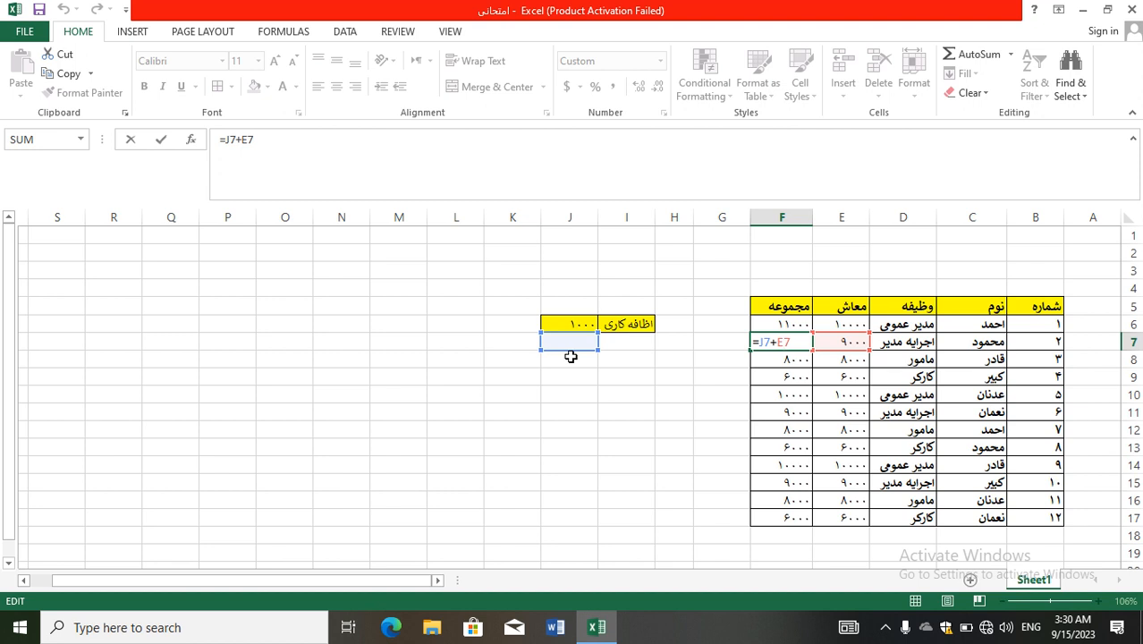
pyautogui.click(1083, 218)
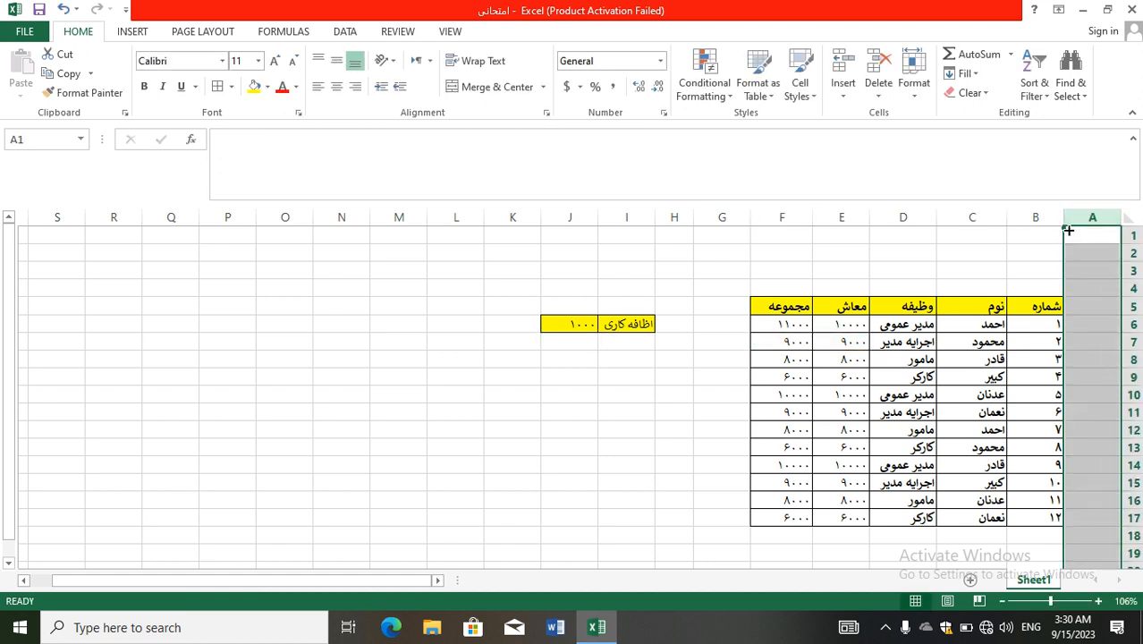
pyautogui.click(1017, 219)
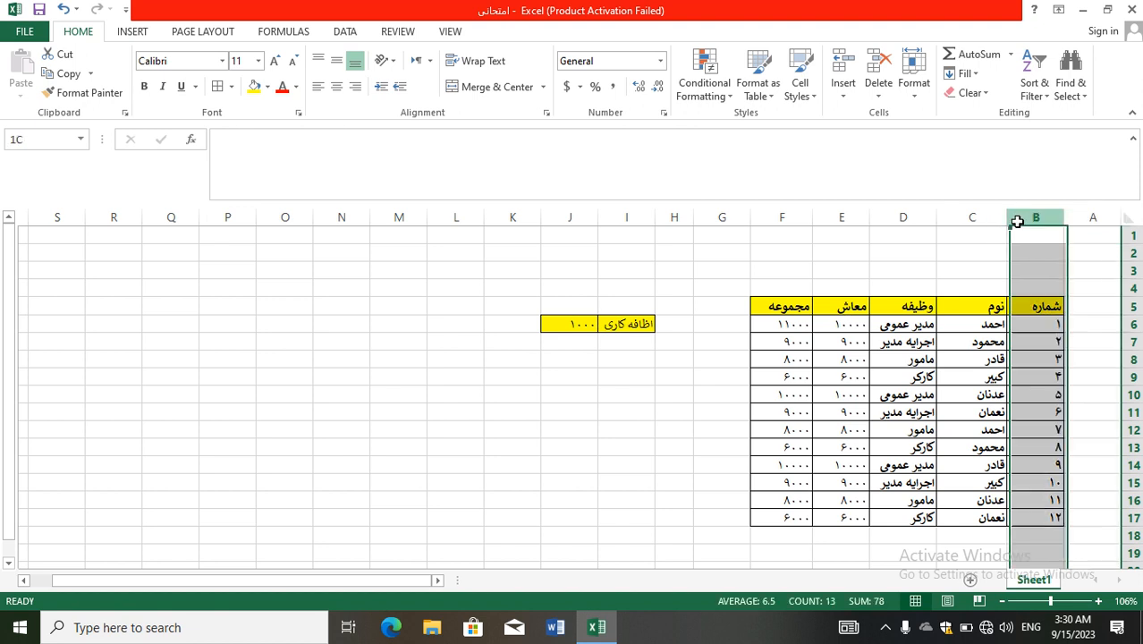
pyautogui.click(975, 222)
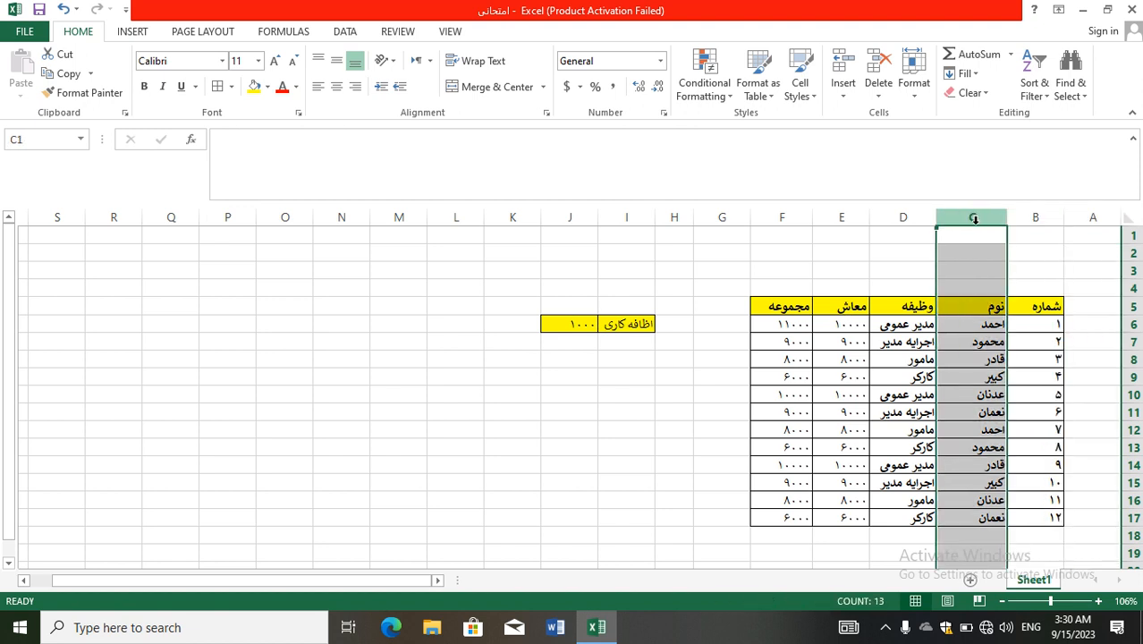
pyautogui.click(1106, 240)
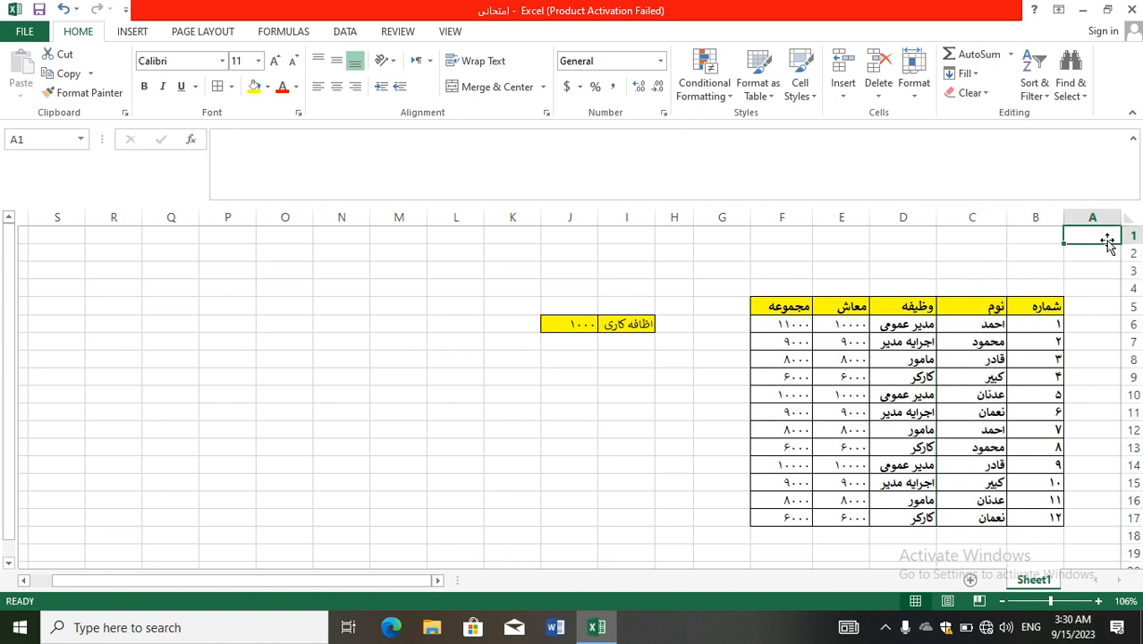
pyautogui.press('Return')
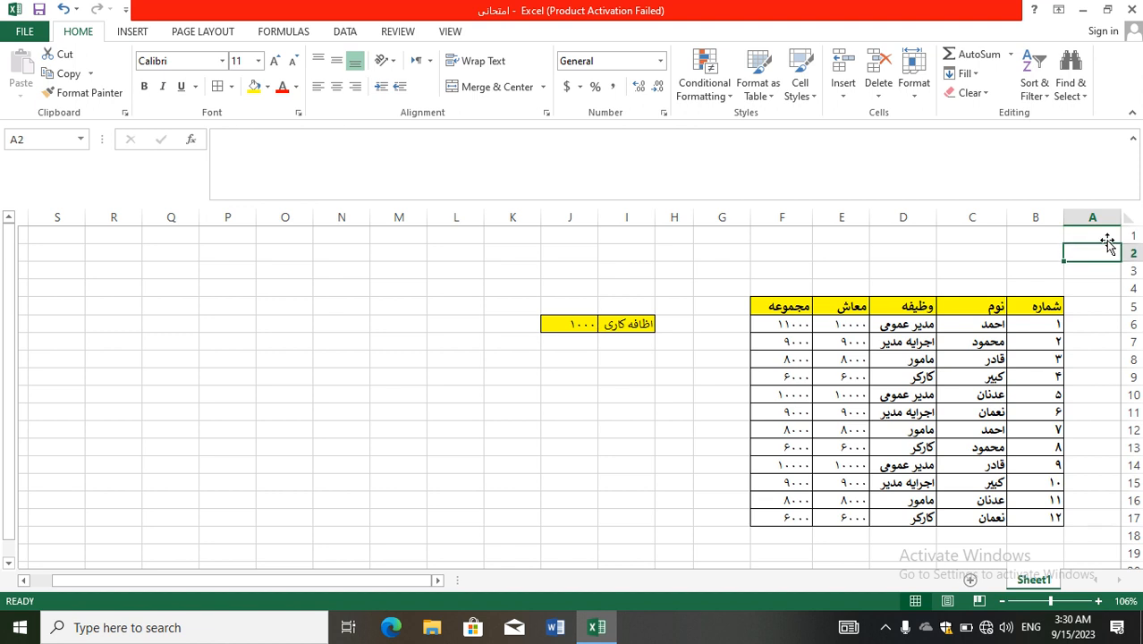
pyautogui.press('Return')
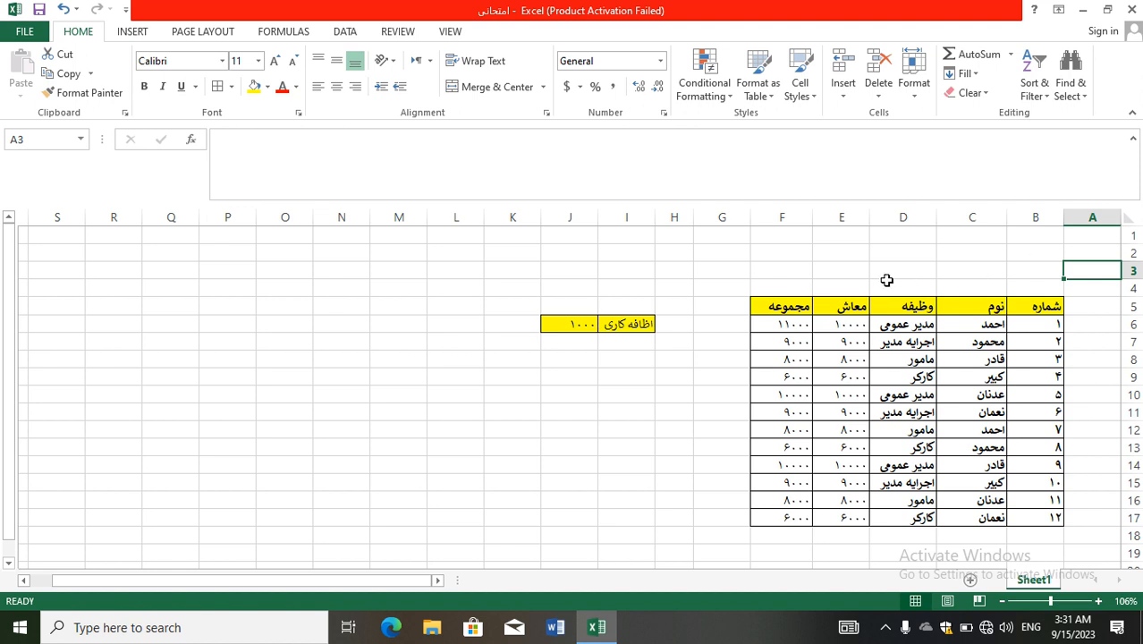
# Reopen the F6 and F7 formulas for editing to compare their references, leaving them unchanged.
pyautogui.click(800, 326)
pyautogui.doubleClick(800, 326)
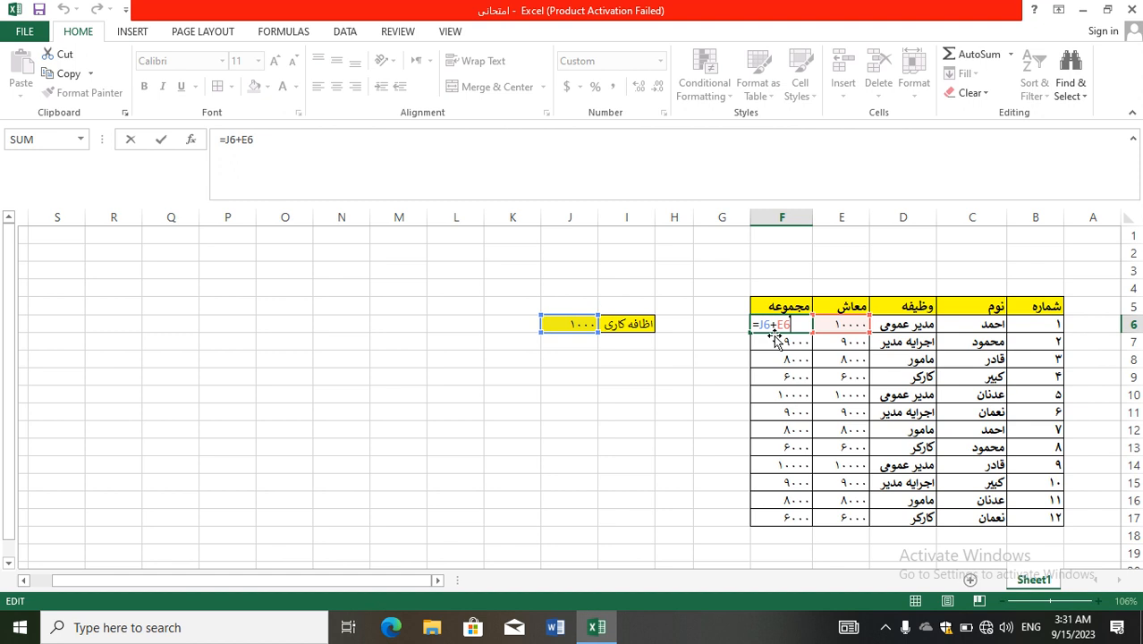
pyautogui.press('Return')
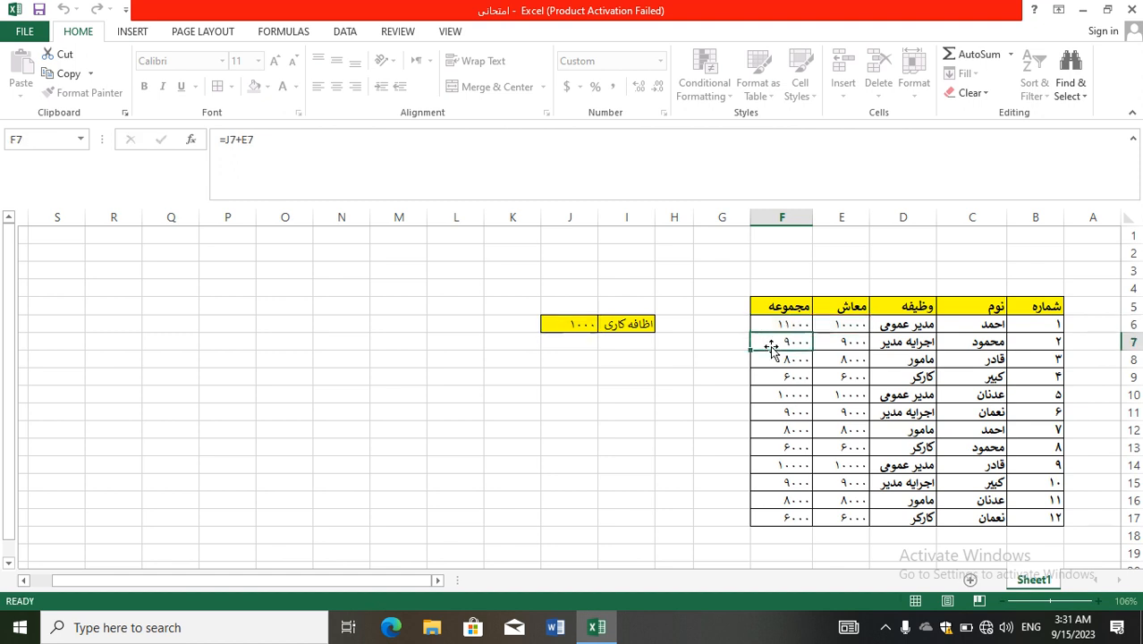
pyautogui.doubleClick(770, 350)
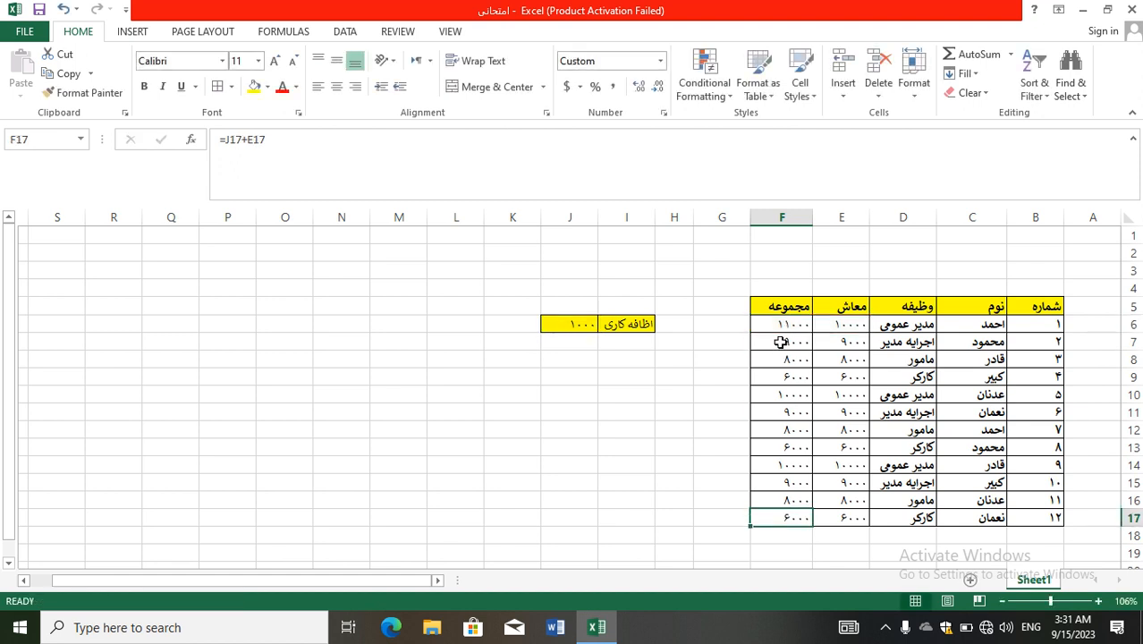
pyautogui.doubleClick(779, 342)
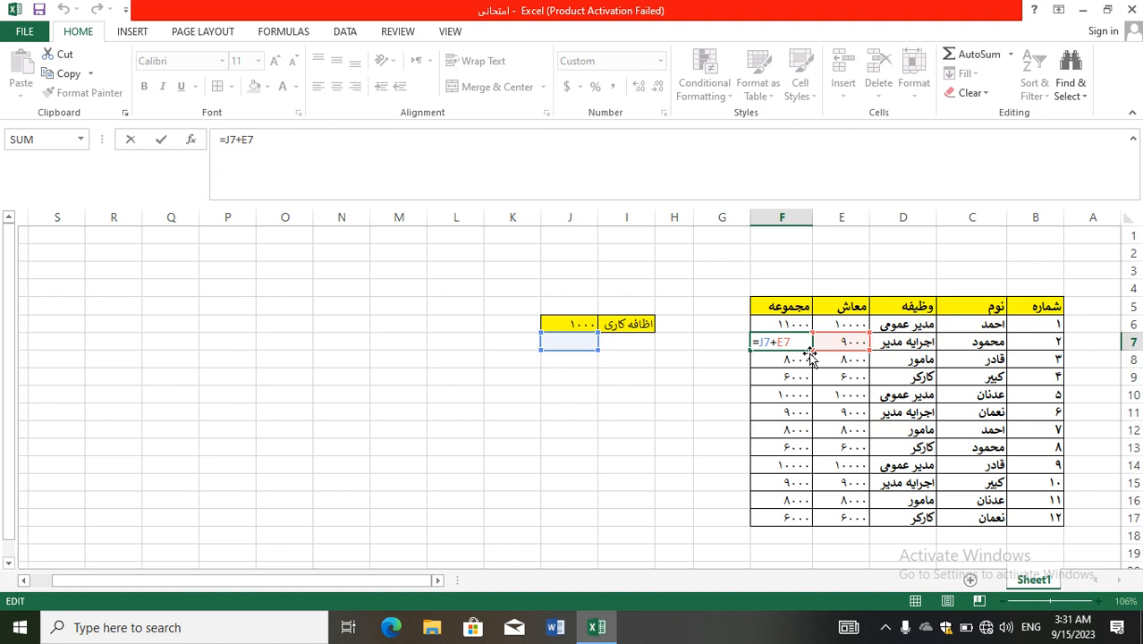
pyautogui.click(779, 376)
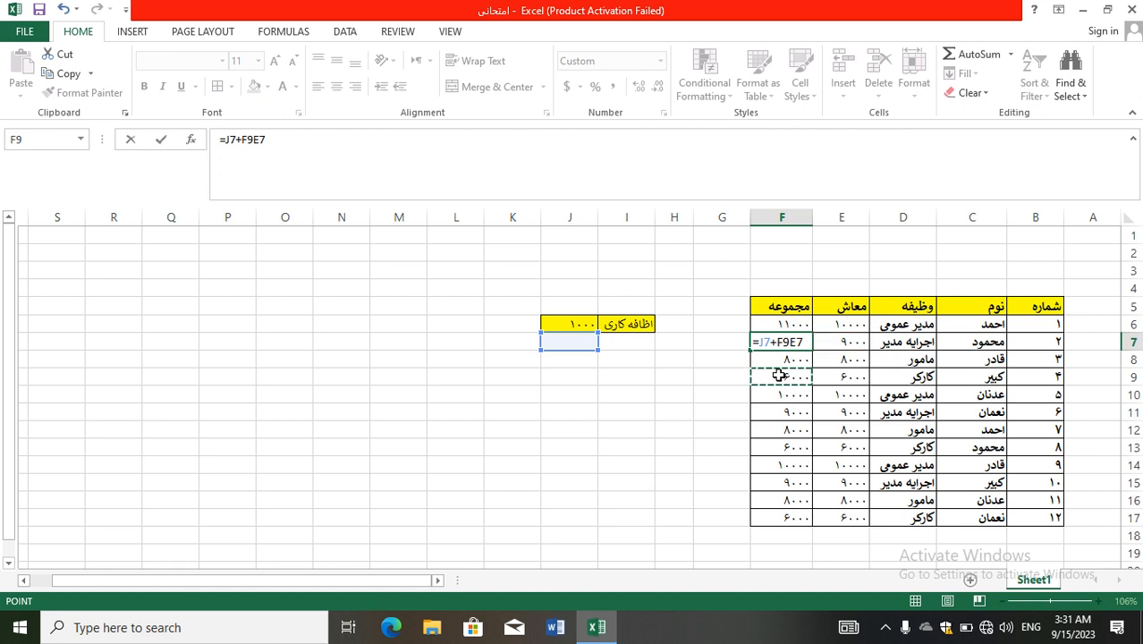
pyautogui.press('Escape')
# Clear all formulas from F6 to F17.
pyautogui.moveTo(779, 324); pyautogui.dragTo(781, 515)
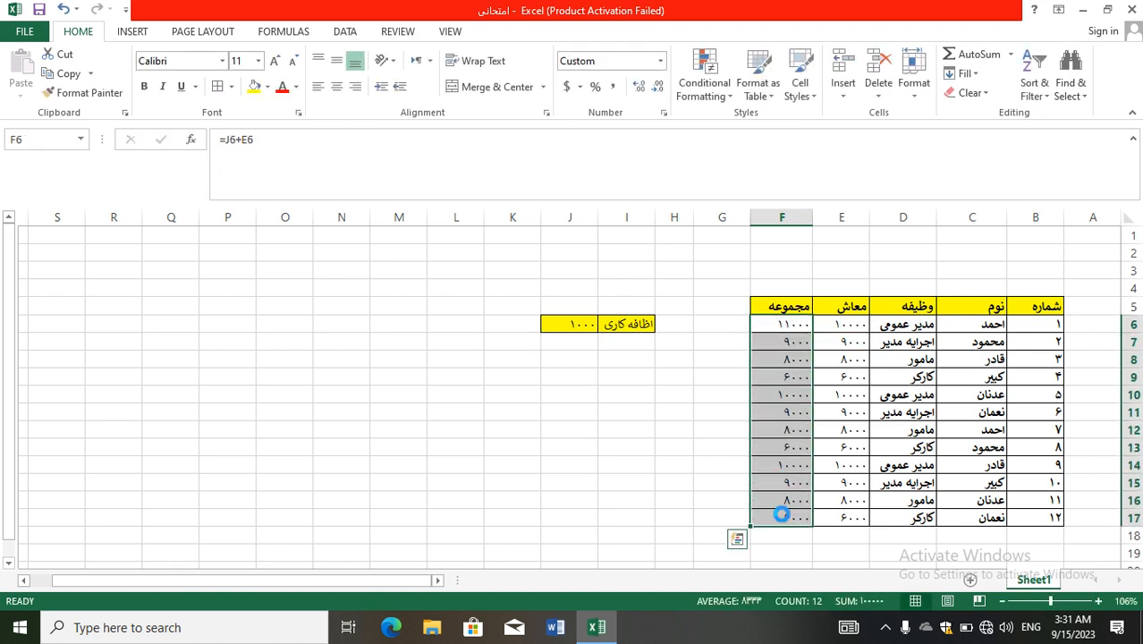
pyautogui.press('Delete')
# Enter the formula =$J$6+E6 in F6, making the overtime cell J6 an absolute reference.
pyautogui.click(776, 324)
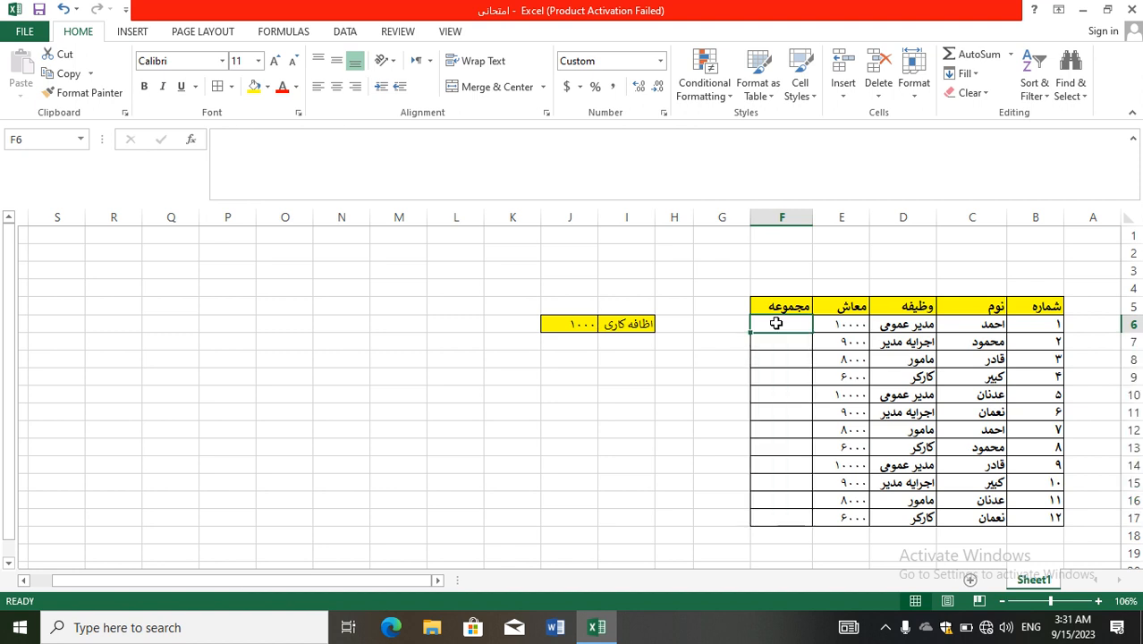
pyautogui.write('=')
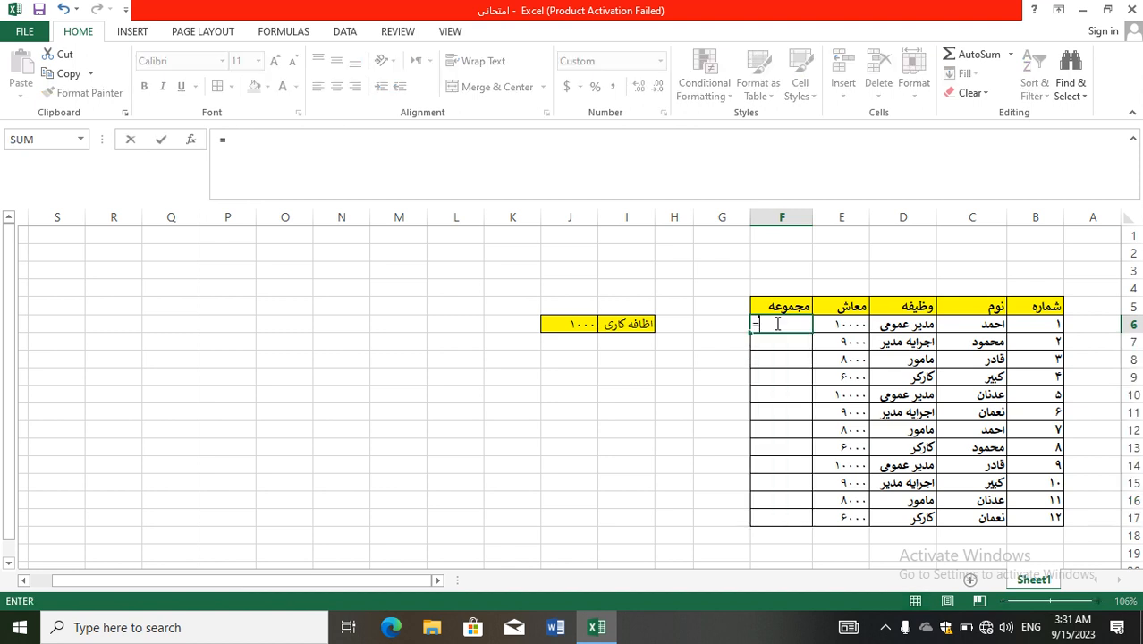
pyautogui.click(587, 329)
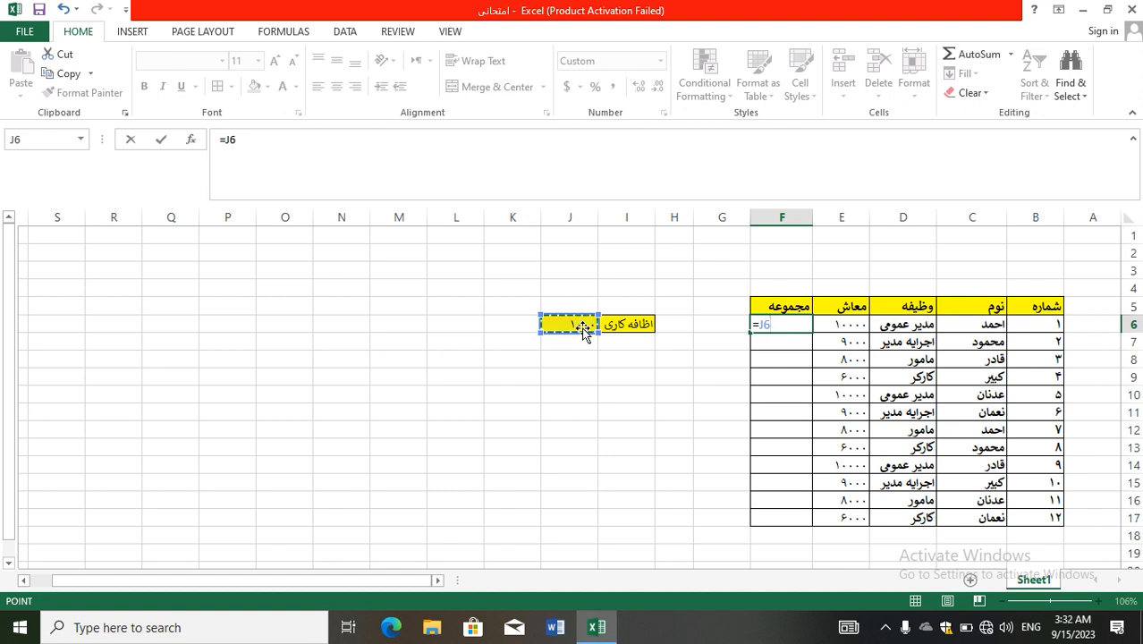
pyautogui.press('F4')
pyautogui.press('F4')
pyautogui.press('F4')
pyautogui.press('F4')
pyautogui.press('F4')
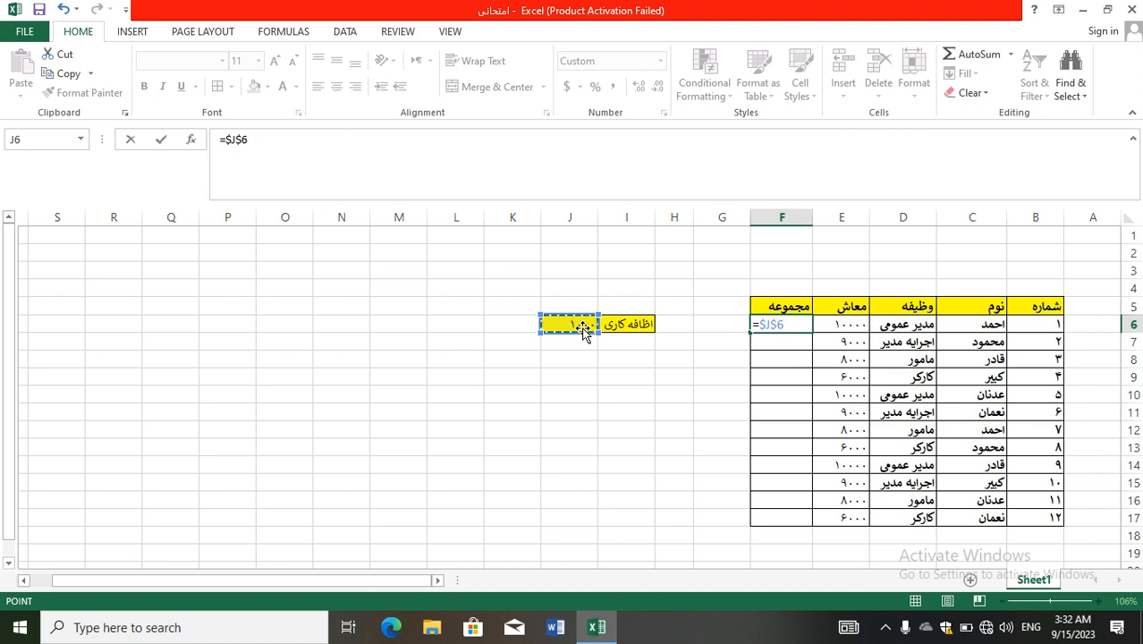
pyautogui.write('+')
pyautogui.click(847, 325)
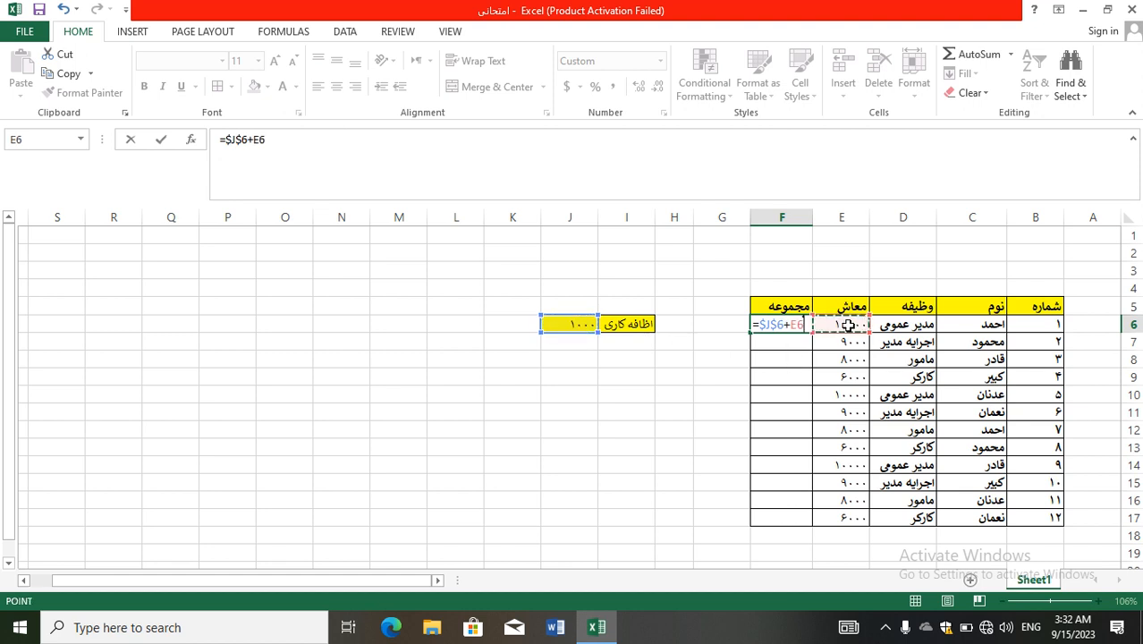
pyautogui.press('Return')
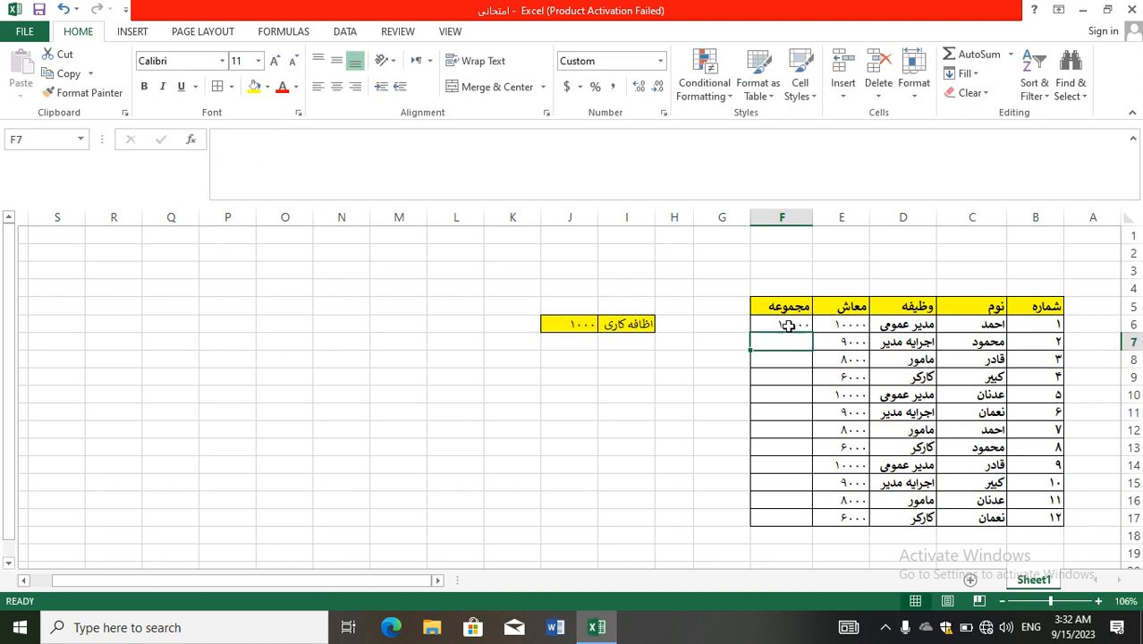
# Fill the F6 formula down through F17.
pyautogui.click(785, 324)
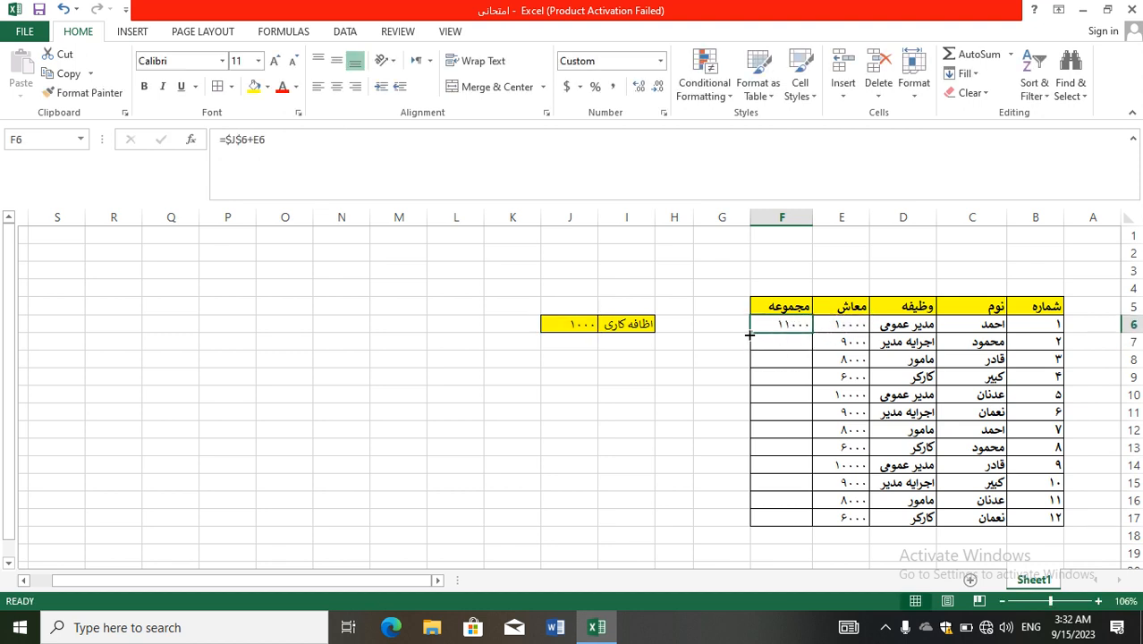
pyautogui.moveTo(749, 335); pyautogui.dragTo(759, 521)
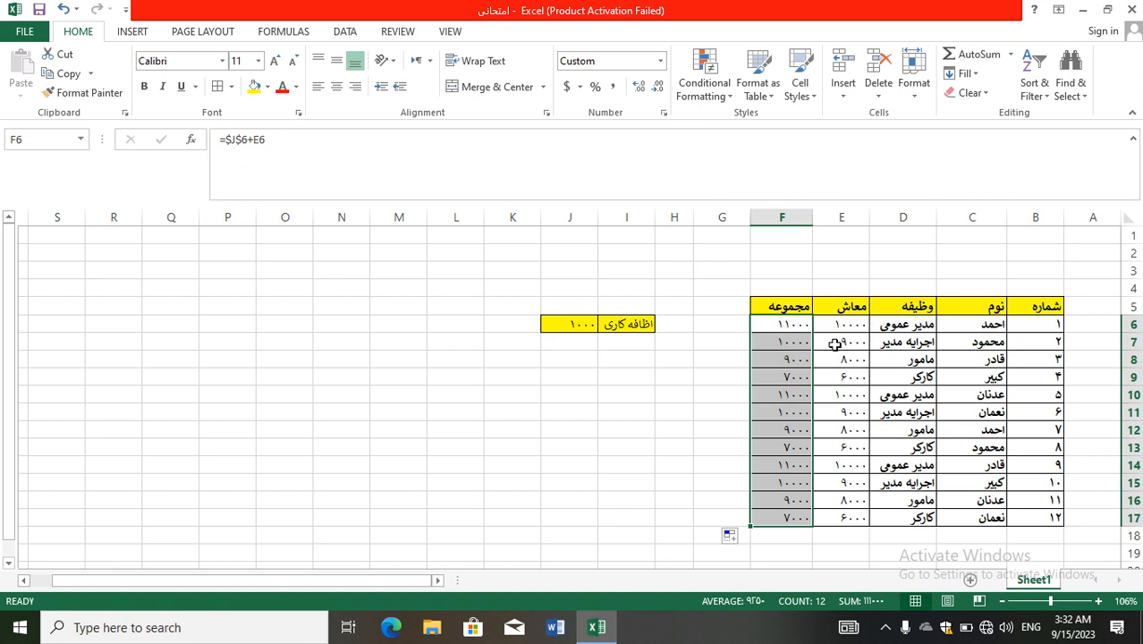
pyautogui.click(883, 629)
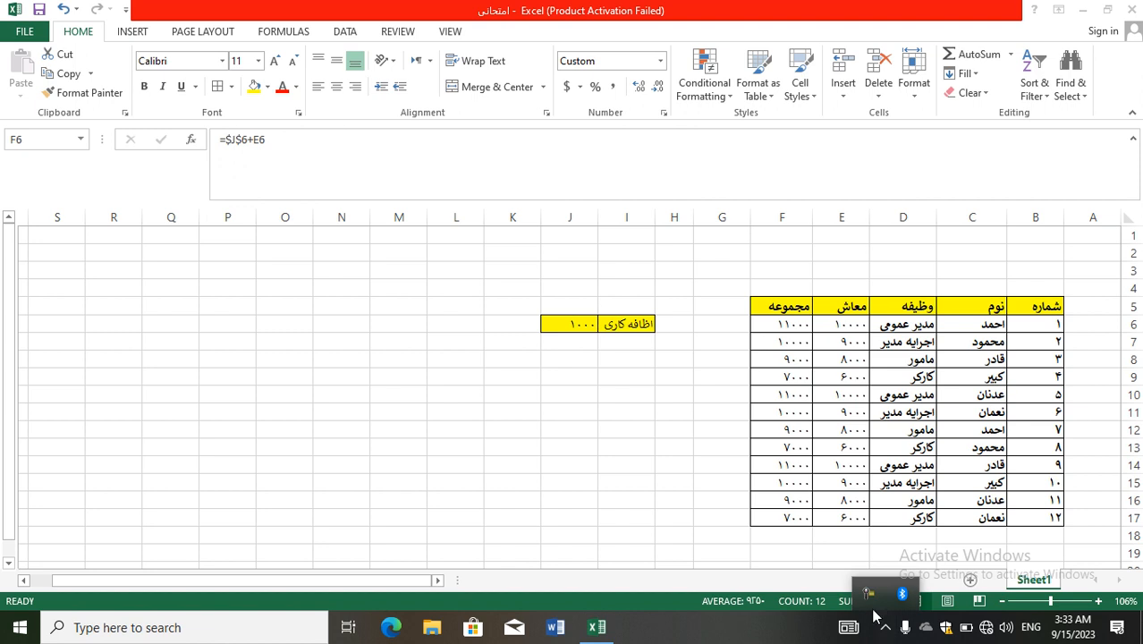
pyautogui.click(866, 593)
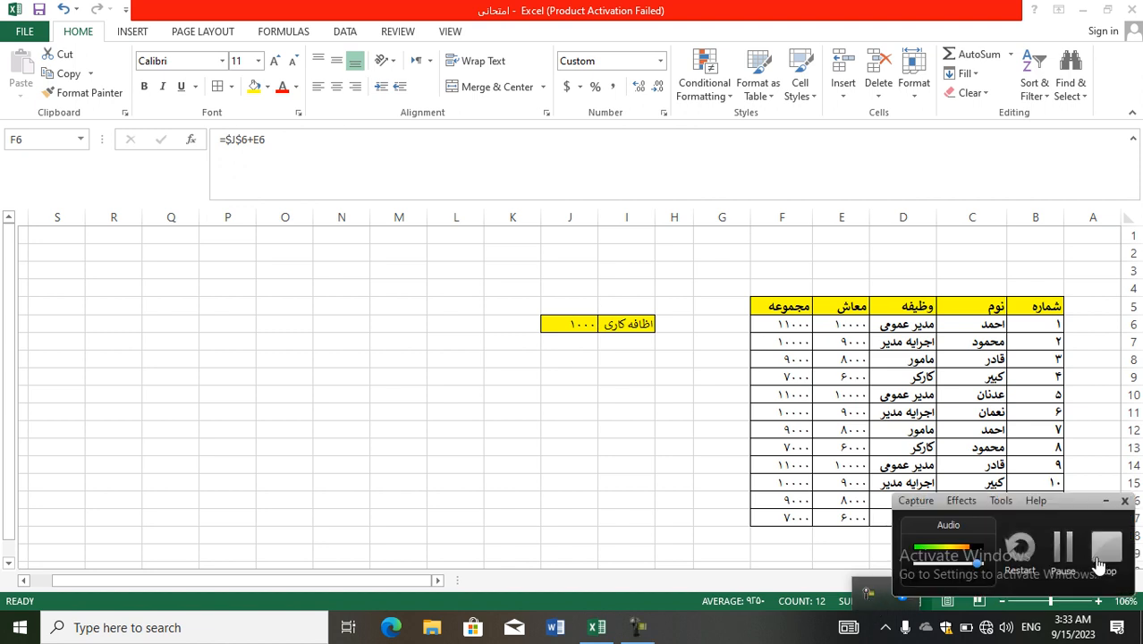